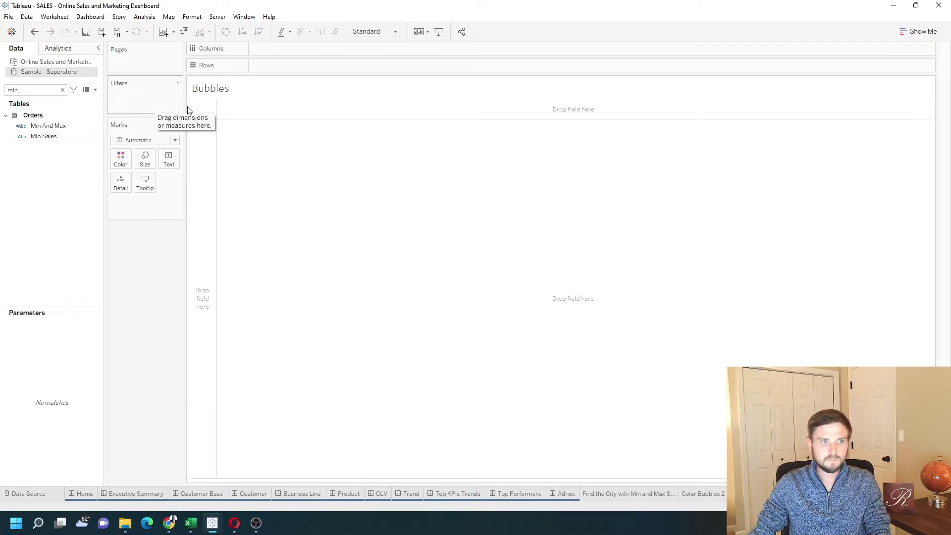
Find the Sales field in the Orders table and add it to the rows of the Bubbles sheet
{"action": "left_click", "coordinate": [62, 90]}
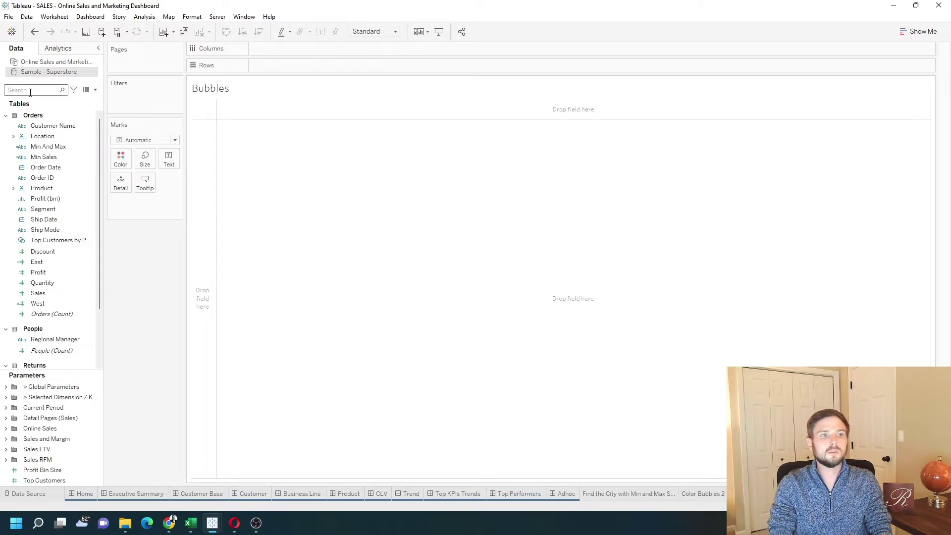
{"action": "type", "text": "sal"}
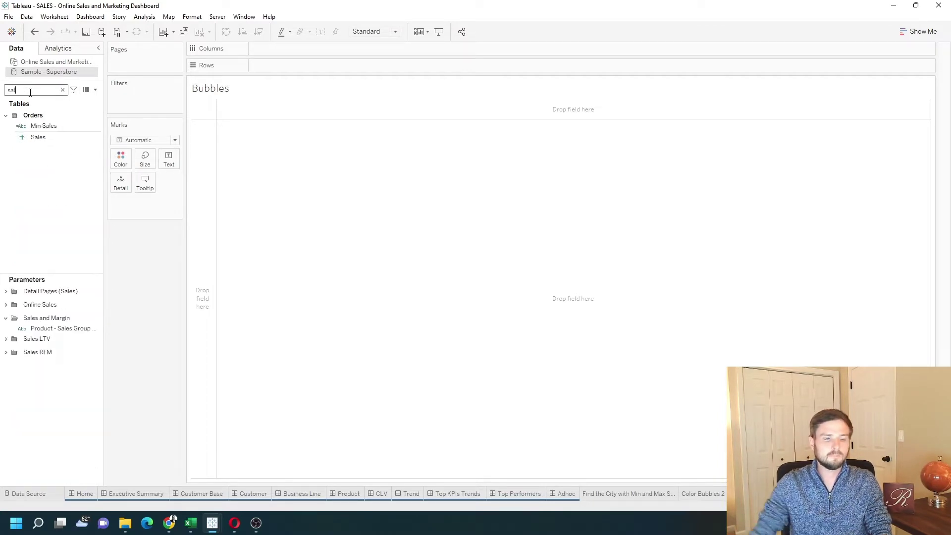
{"action": "double_click", "coordinate": [37, 138]}
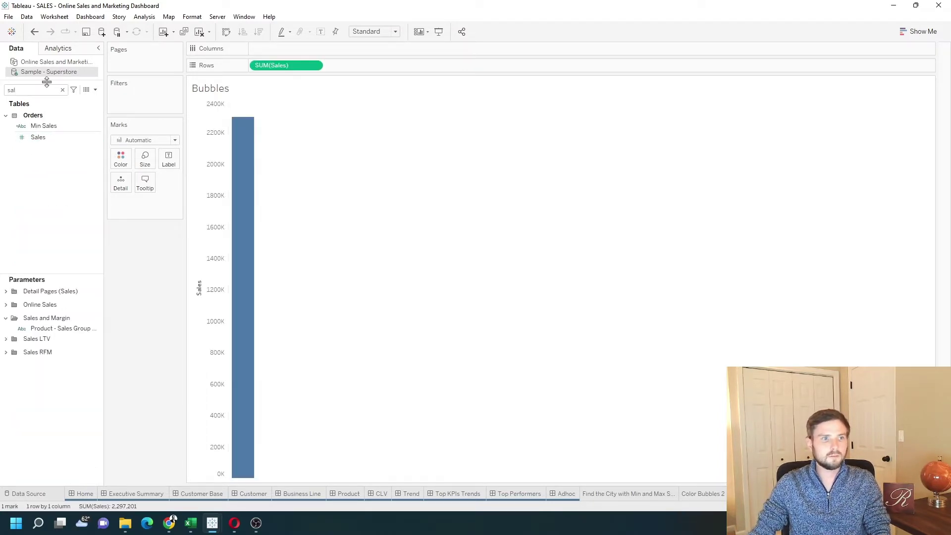
Find the Region field and add it to the columns of the Bubbles sheet
{"action": "left_click", "coordinate": [41, 95]}
{"action": "key", "text": "BackSpace"}
{"action": "key", "text": "BackSpace"}
{"action": "key", "text": "BackSpace"}
{"action": "type", "text": "reg"}
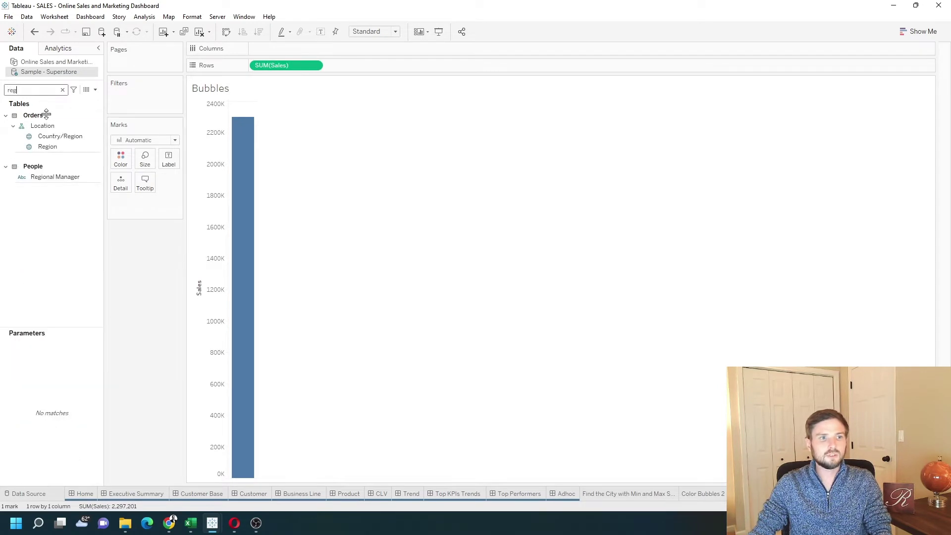
{"action": "left_click", "coordinate": [54, 147]}
{"action": "double_click", "coordinate": [55, 147]}
Find the Category field and add it to the columns beside Region
{"action": "left_click", "coordinate": [35, 90]}
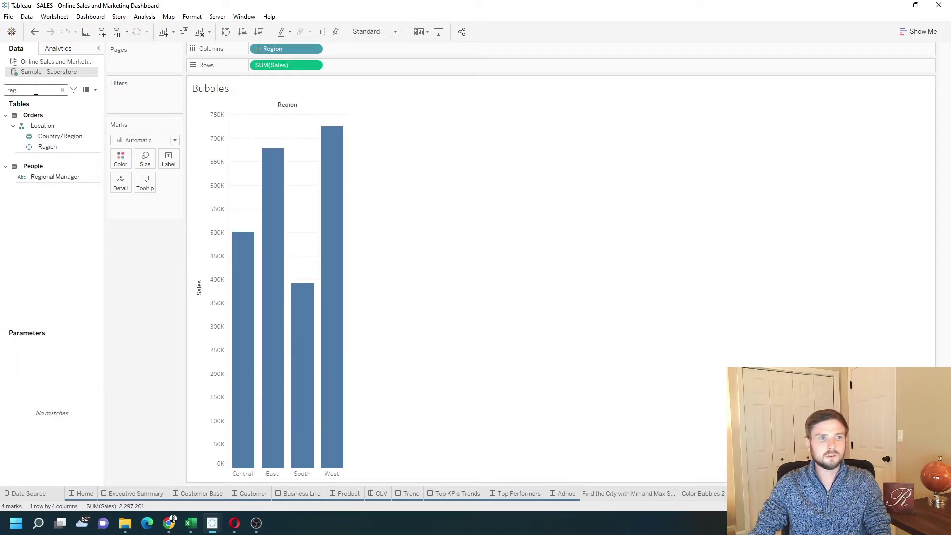
{"action": "key", "text": "BackSpace"}
{"action": "key", "text": "BackSpace"}
{"action": "key", "text": "BackSpace"}
{"action": "type", "text": "cat"}
{"action": "left_click", "coordinate": [54, 147]}
{"action": "double_click", "coordinate": [54, 148]}
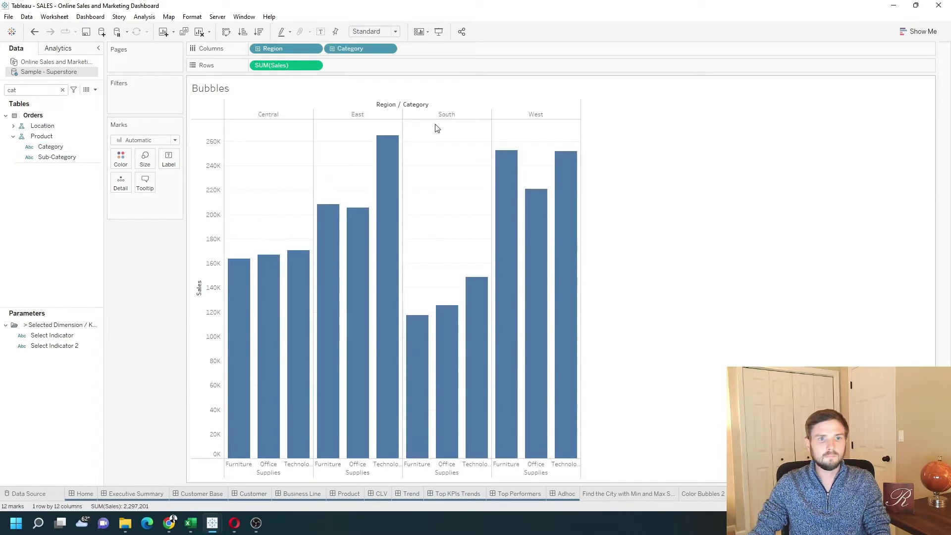
Convert the bar chart to packed bubbles and color the bubbles by Region instead of Category
{"action": "left_click", "coordinate": [920, 31]}
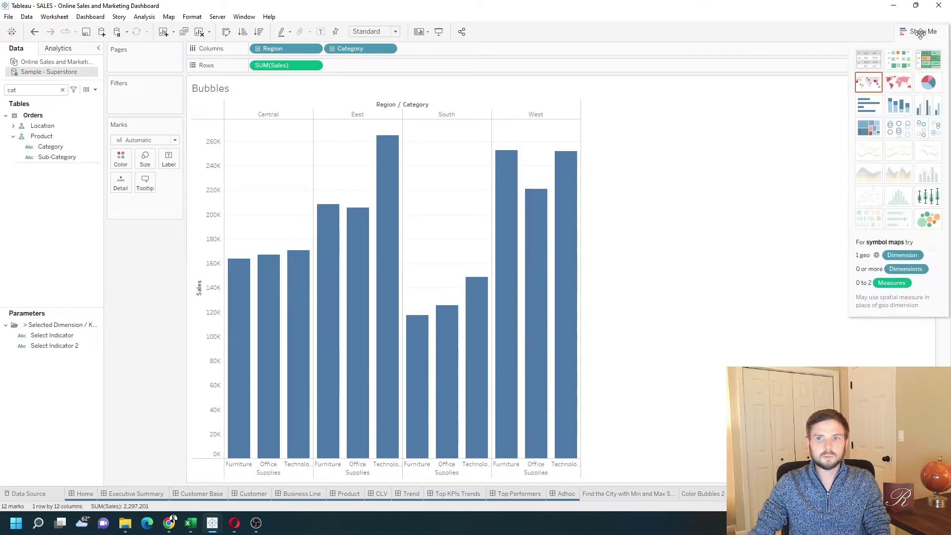
{"action": "left_click", "coordinate": [928, 219]}
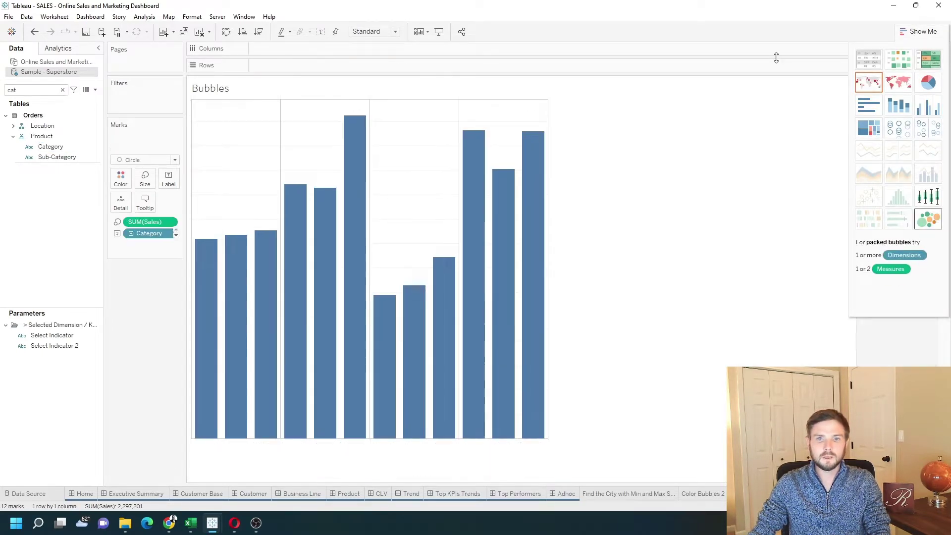
{"action": "left_click", "coordinate": [921, 32]}
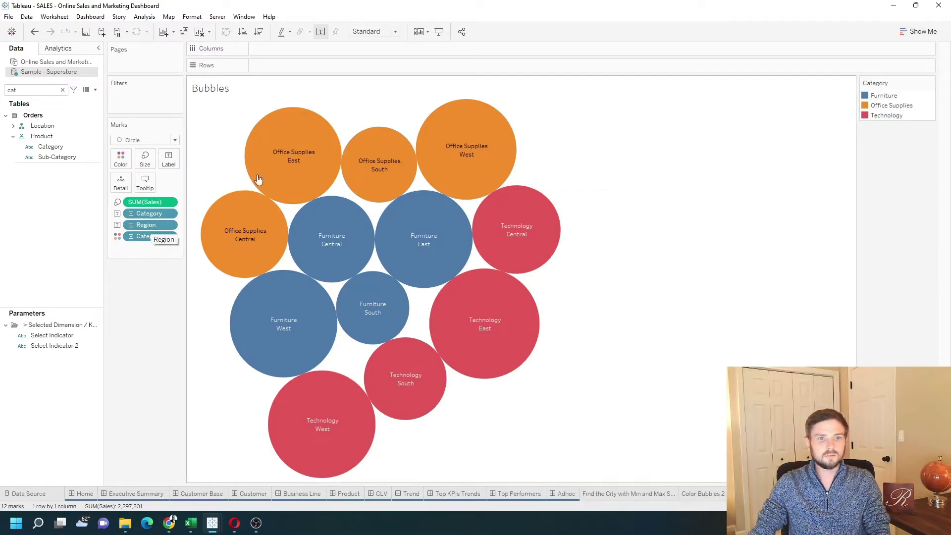
{"action": "mouse_move", "coordinate": [342, 255]}
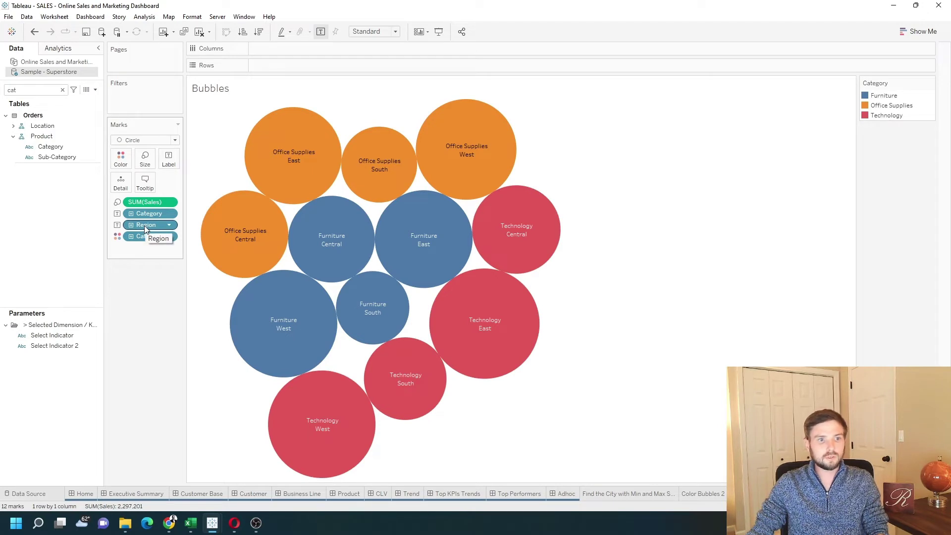
{"action": "left_click_drag", "start_coordinate": [144, 225], "coordinate": [121, 168]}
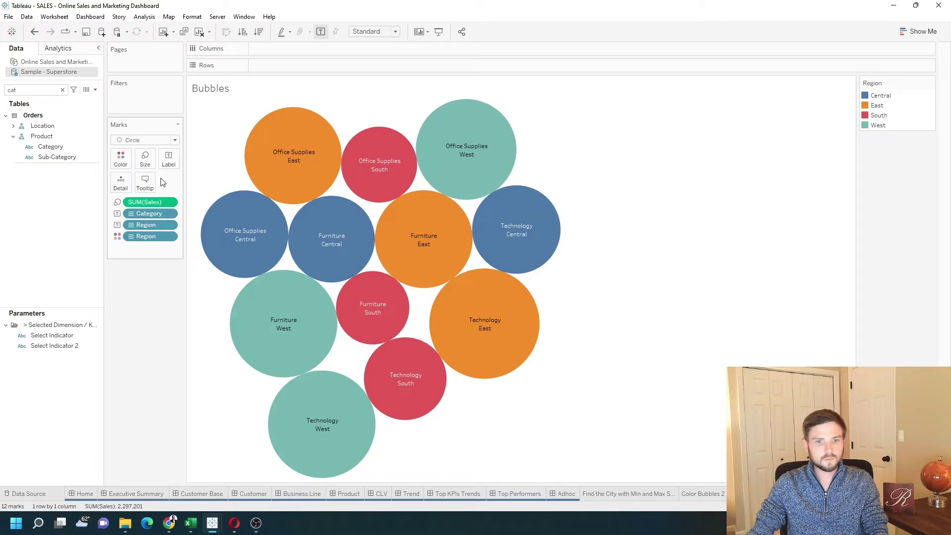
View the finished Color Bubbles 1 sheet and create a new blank worksheet
{"action": "left_click", "coordinate": [700, 494]}
{"action": "key", "text": "ctrl+Tab"}
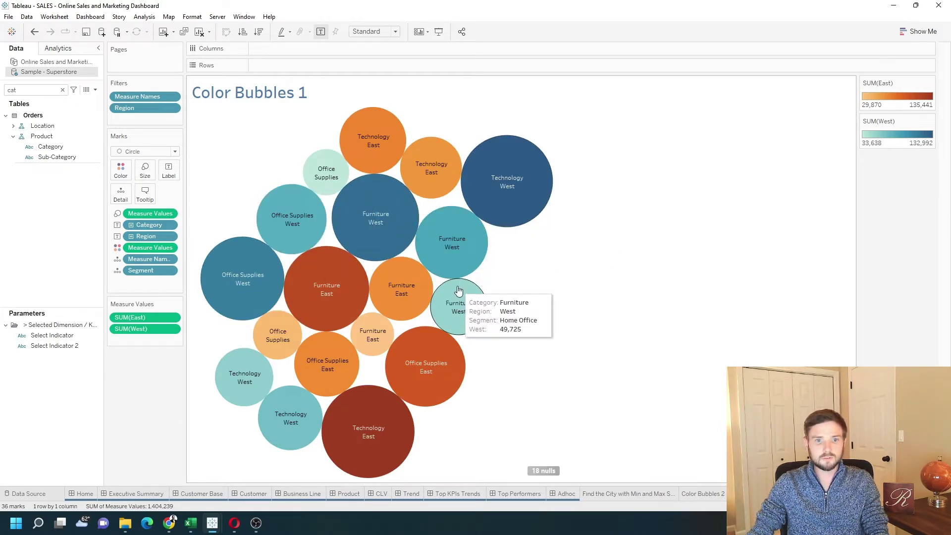
{"action": "key", "text": "ctrl+m"}
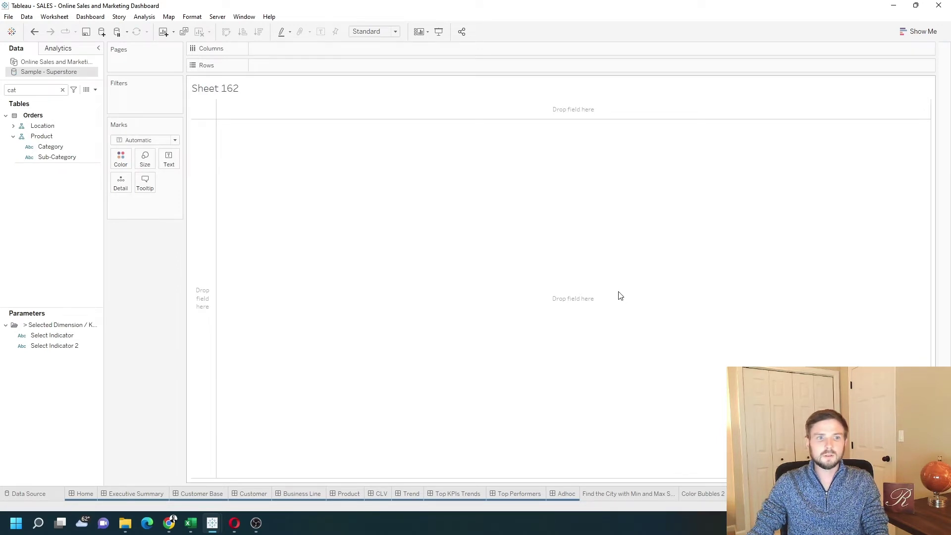
Find the Sales field and add it to the rows of the new worksheet
{"action": "left_click", "coordinate": [45, 88]}
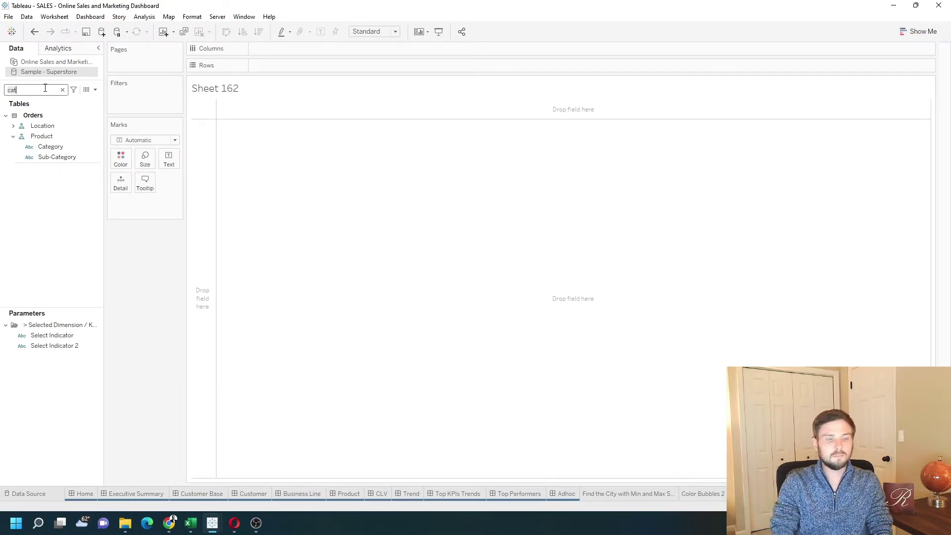
{"action": "key", "text": "BackSpace"}
{"action": "key", "text": "BackSpace"}
{"action": "key", "text": "BackSpace"}
{"action": "type", "text": "sa"}
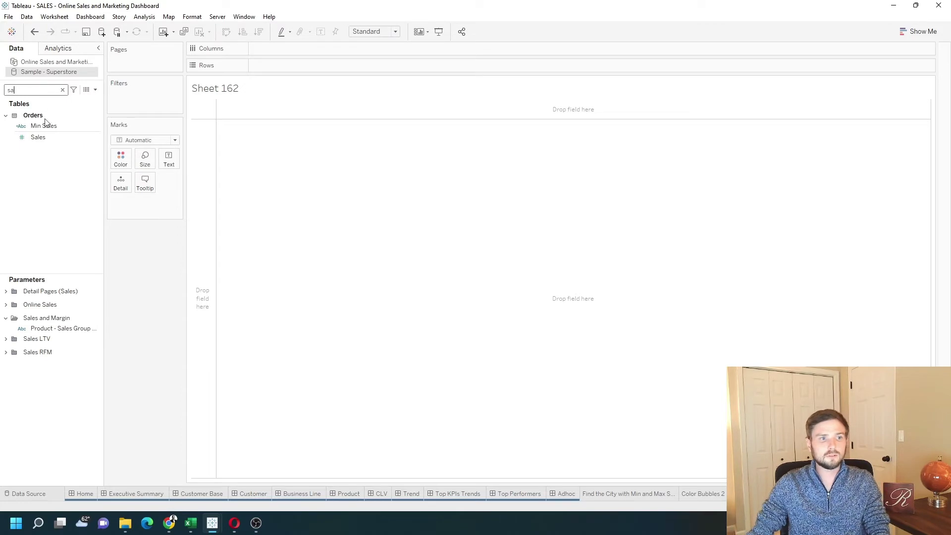
{"action": "double_click", "coordinate": [38, 137]}
Find the Region field and add it to the columns of the new worksheet
{"action": "left_click", "coordinate": [46, 91]}
{"action": "key", "text": "BackSpace"}
{"action": "key", "text": "BackSpace"}
{"action": "type", "text": "r"}
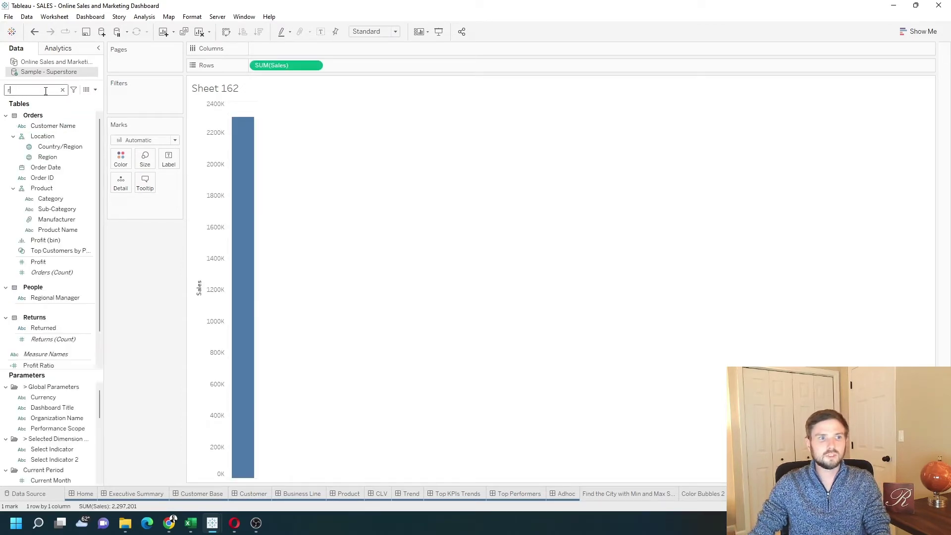
{"action": "type", "text": "eg"}
{"action": "double_click", "coordinate": [48, 147]}
Find the Category field and add it to the columns after Region
{"action": "left_click", "coordinate": [38, 89]}
{"action": "key", "text": "BackSpace"}
{"action": "key", "text": "BackSpace"}
{"action": "key", "text": "BackSpace"}
{"action": "type", "text": "ca"}
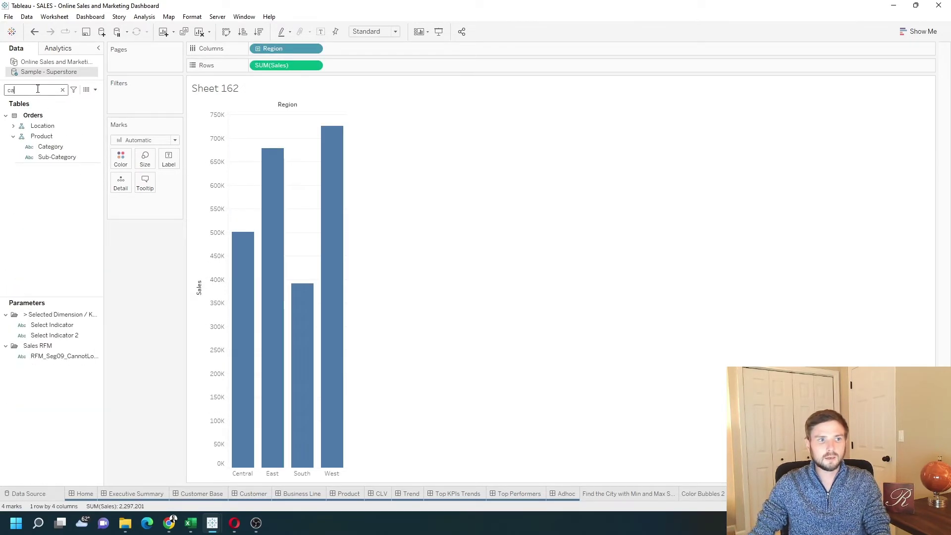
{"action": "type", "text": "t"}
{"action": "double_click", "coordinate": [67, 148]}
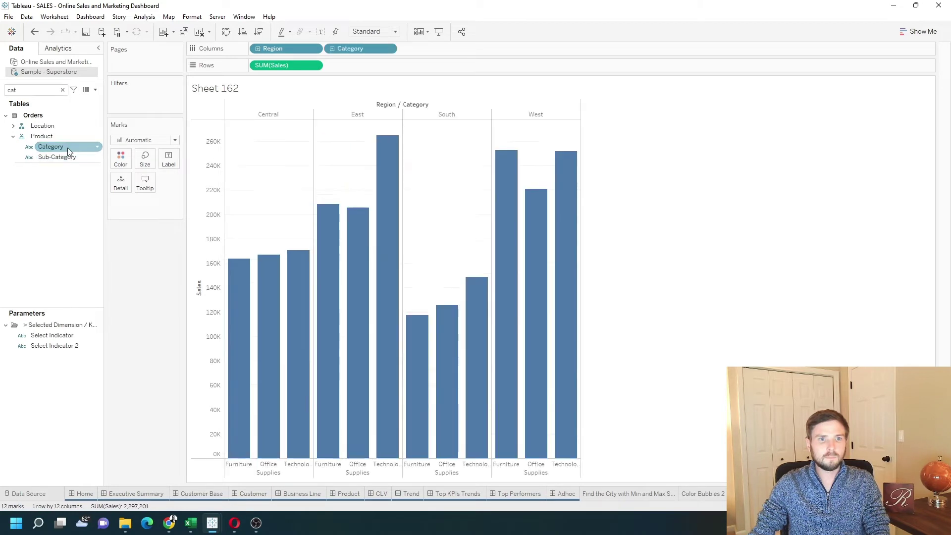
Convert the new worksheet's bar chart to a packed bubbles chart
{"action": "left_click", "coordinate": [918, 32]}
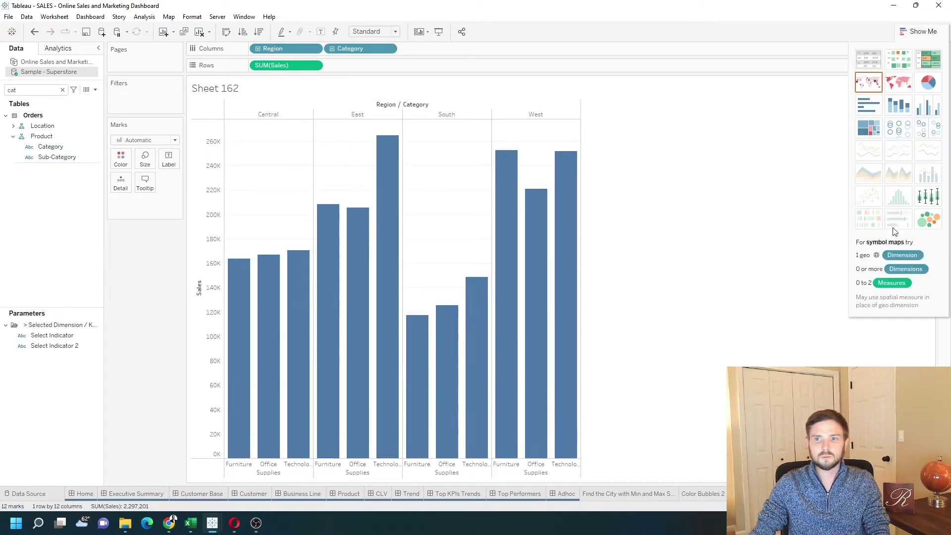
{"action": "left_click", "coordinate": [920, 217]}
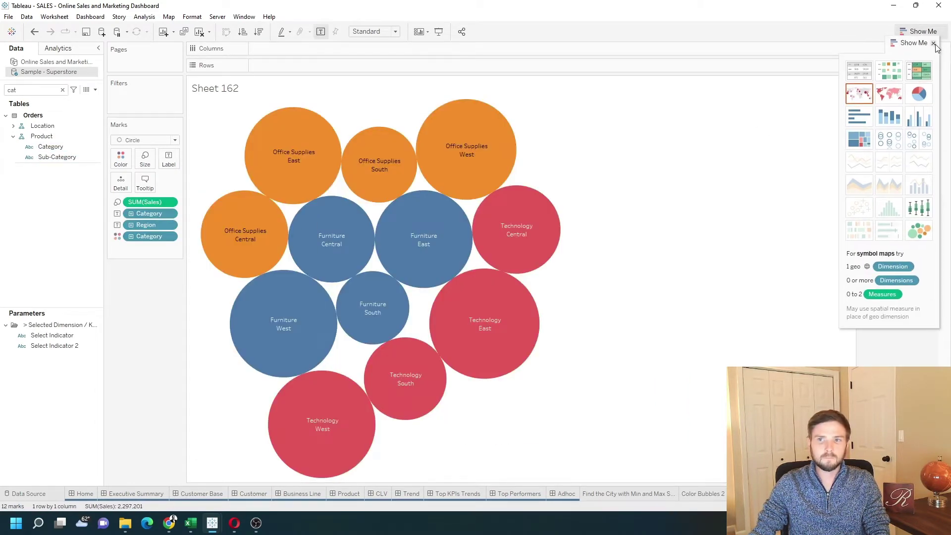
{"action": "left_click", "coordinate": [933, 43]}
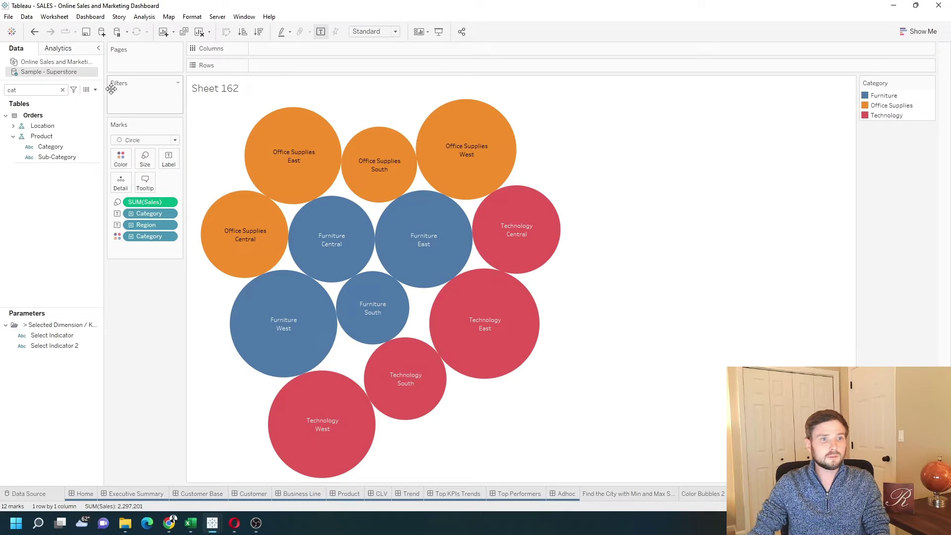
Add a Region filter that excludes Central and South, keeping only East and West
{"action": "double_click", "coordinate": [42, 90]}
{"action": "type", "text": "reg"}
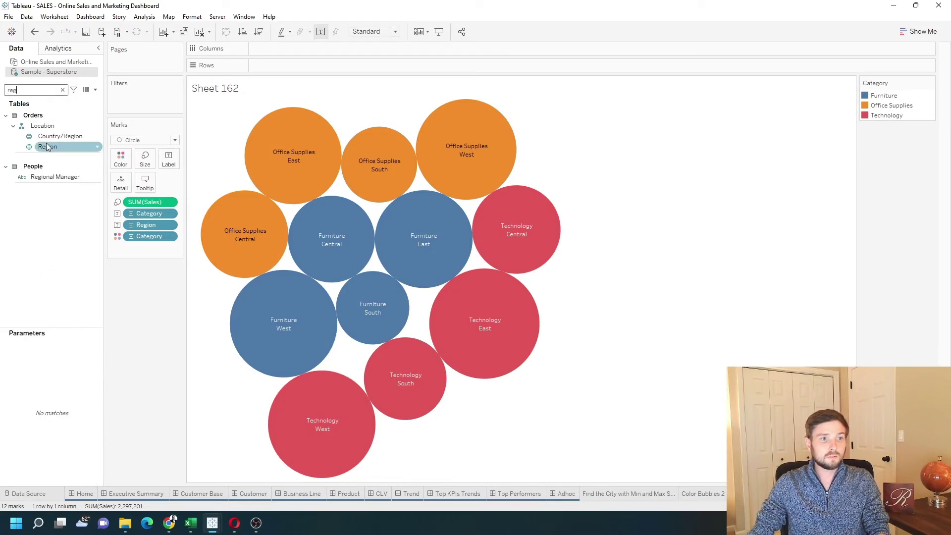
{"action": "left_click_drag", "start_coordinate": [47, 146], "coordinate": [148, 98]}
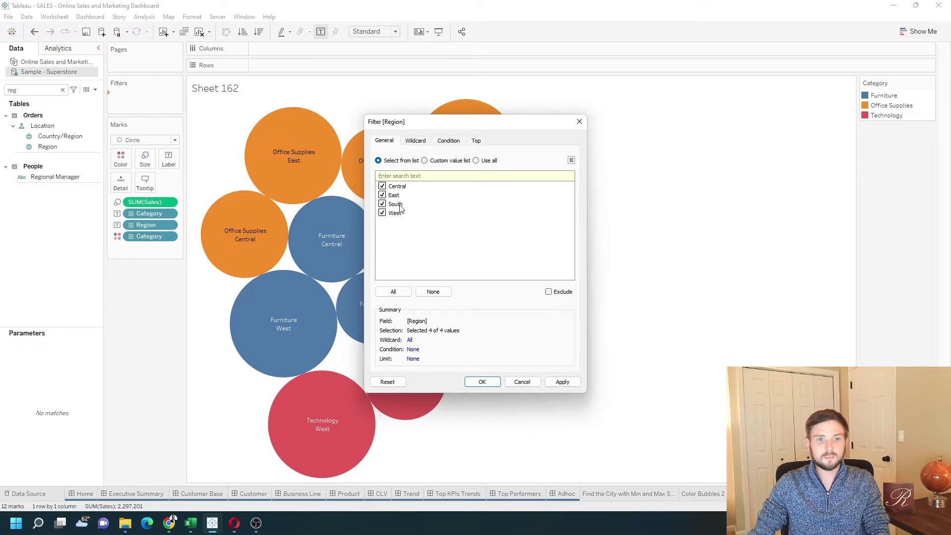
{"action": "left_click", "coordinate": [383, 204]}
{"action": "left_click", "coordinate": [382, 186]}
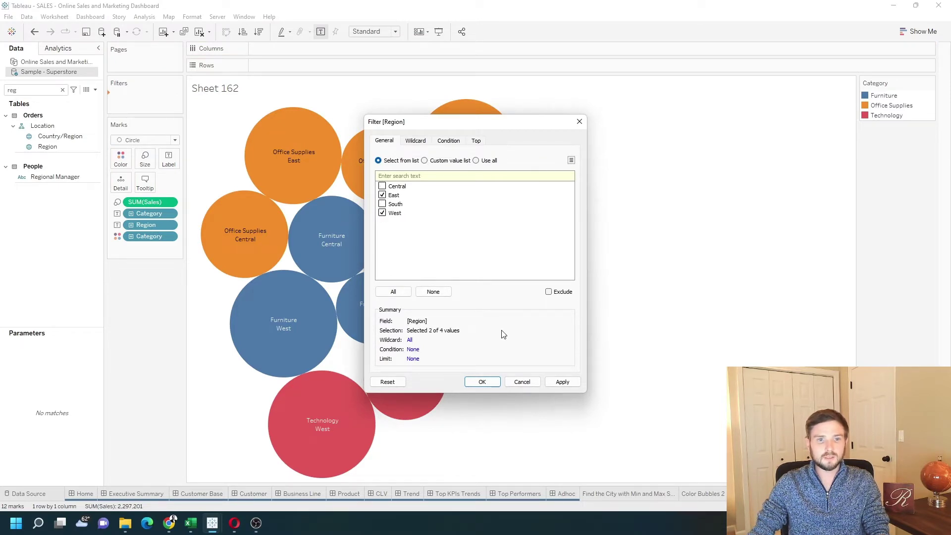
{"action": "left_click", "coordinate": [560, 381]}
{"action": "left_click", "coordinate": [521, 380]}
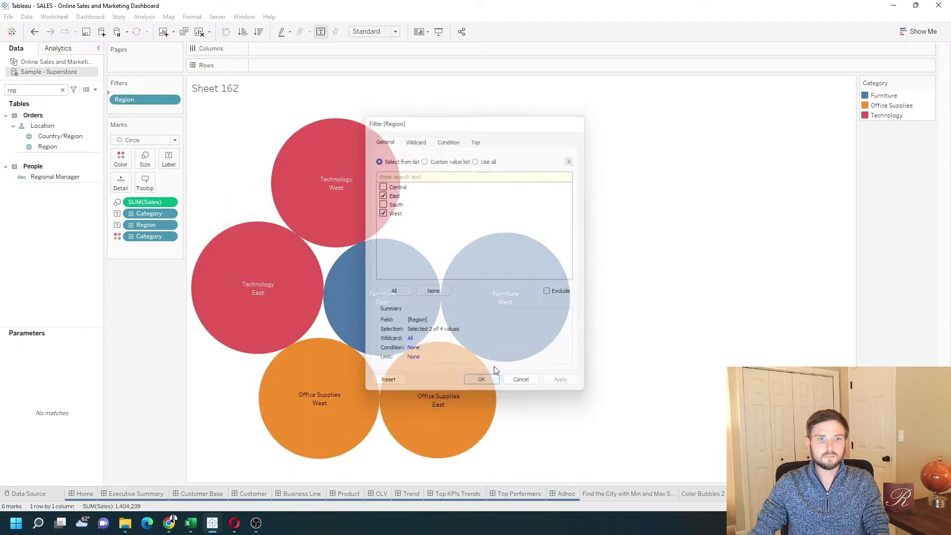
Create a calculated field named Blues, moving its editor clear of the bubbles
{"action": "left_click", "coordinate": [95, 90]}
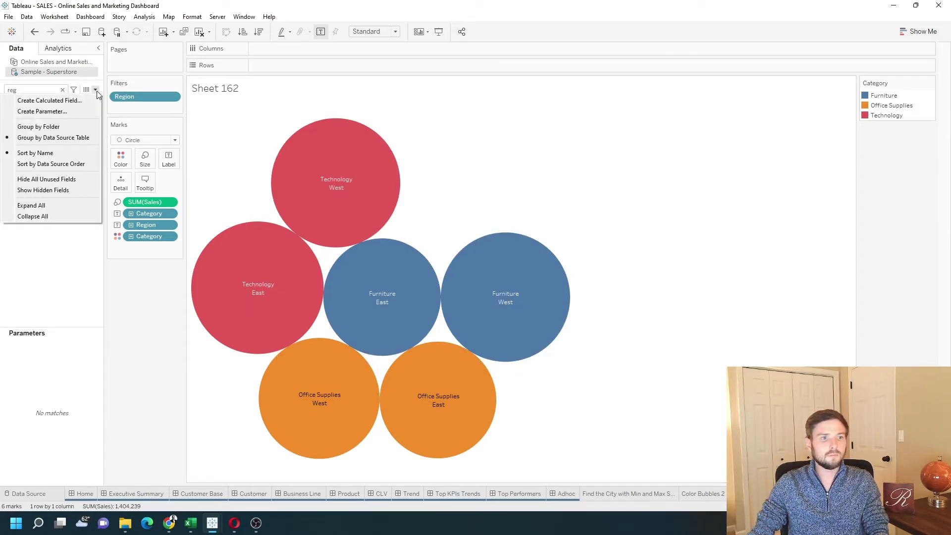
{"action": "left_click", "coordinate": [68, 103]}
{"action": "left_click_drag", "start_coordinate": [573, 306], "coordinate": [670, 161]}
{"action": "left_click_drag", "start_coordinate": [834, 319], "coordinate": [673, 288]}
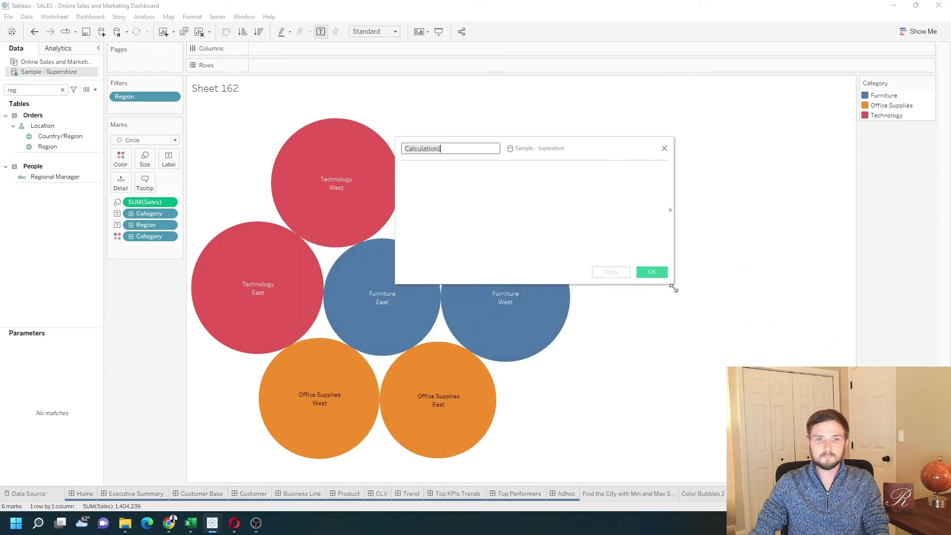
{"action": "left_click_drag", "start_coordinate": [538, 140], "coordinate": [698, 85]}
{"action": "type", "text": "B"}
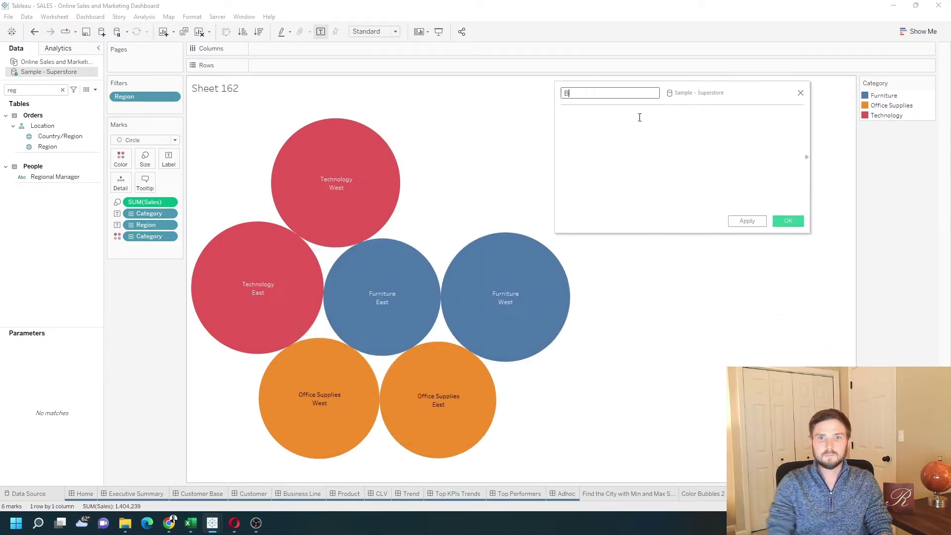
{"action": "type", "text": "lues"}
{"action": "left_click", "coordinate": [639, 117]}
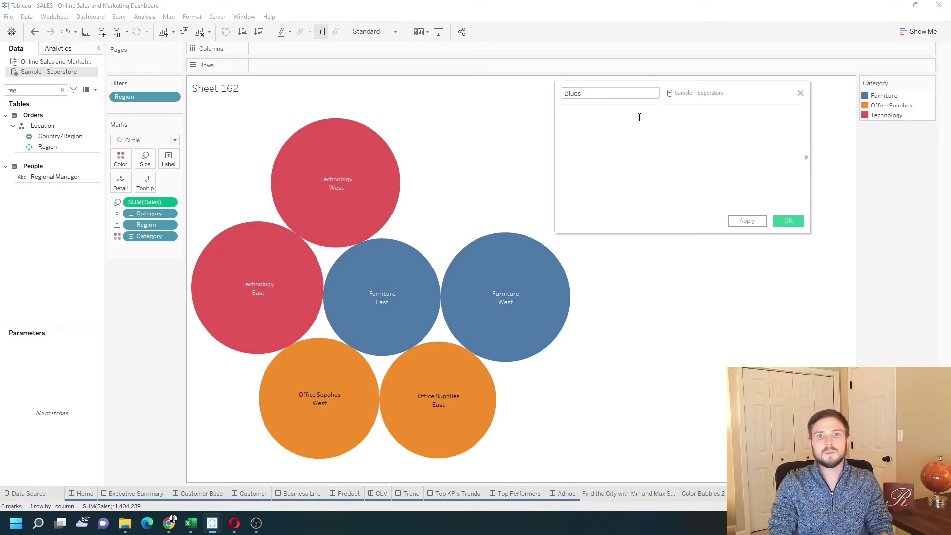
Define the Blues calculation as if [Region] = "West" then [Sales] end and save it
{"action": "type", "text": "if [Region]"}
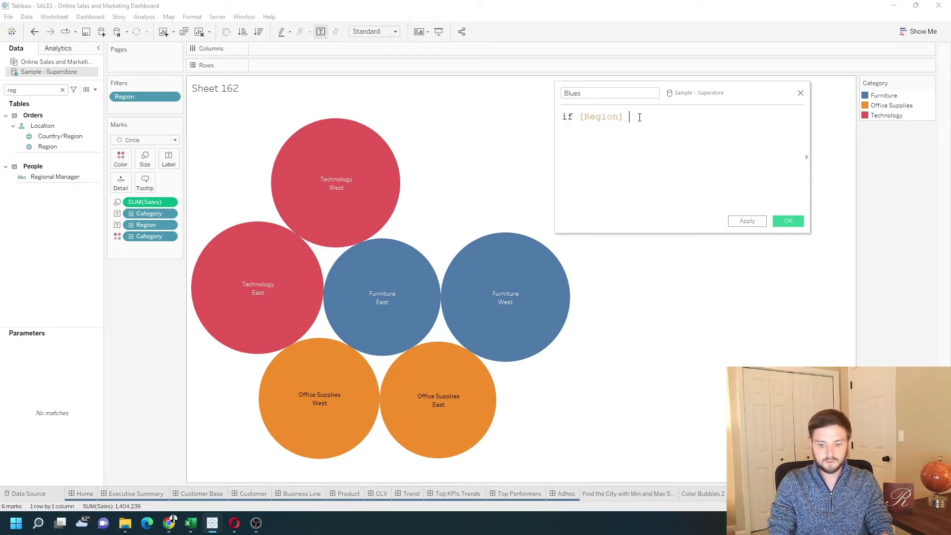
{"action": "type", "text": " = \"West\" then "}
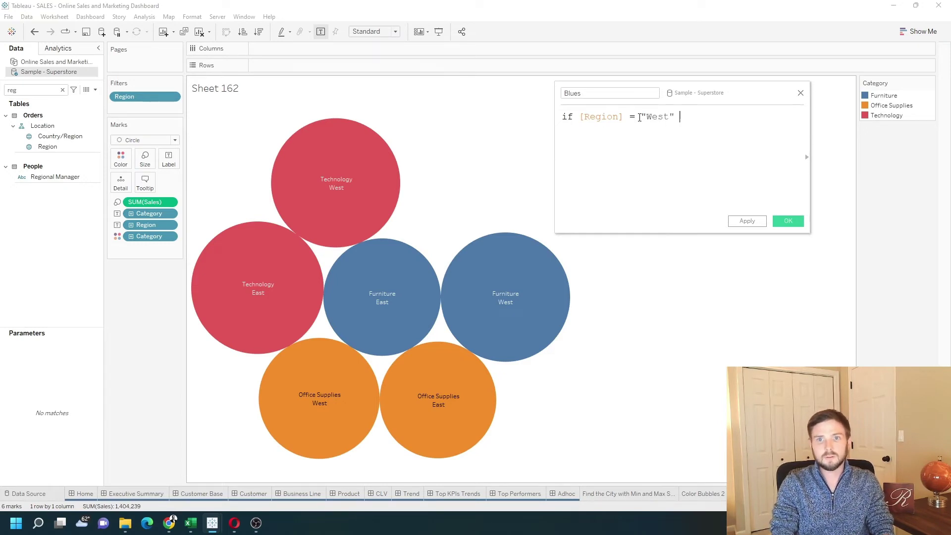
{"action": "type", "text": "sales"}
{"action": "key", "text": "Return"}
{"action": "type", "text": "end"}
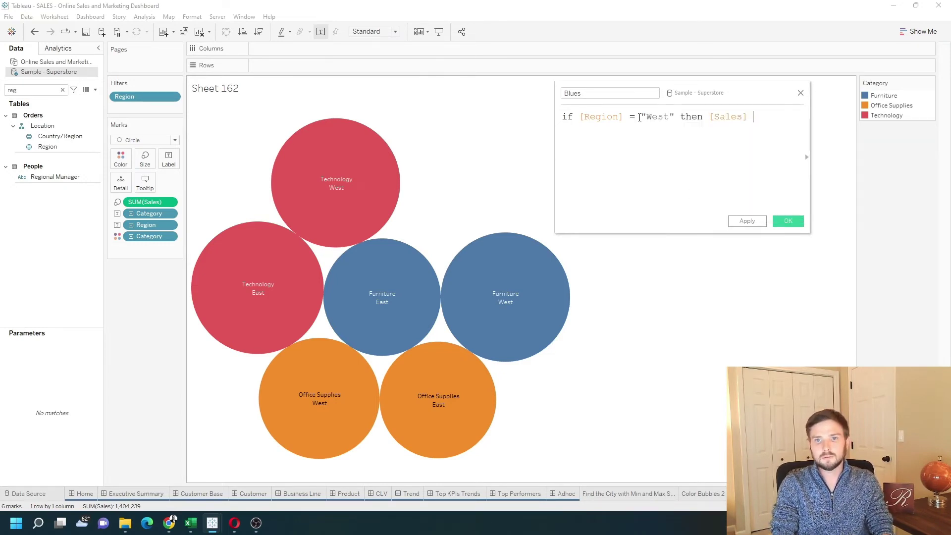
{"action": "key", "text": "Escape"}
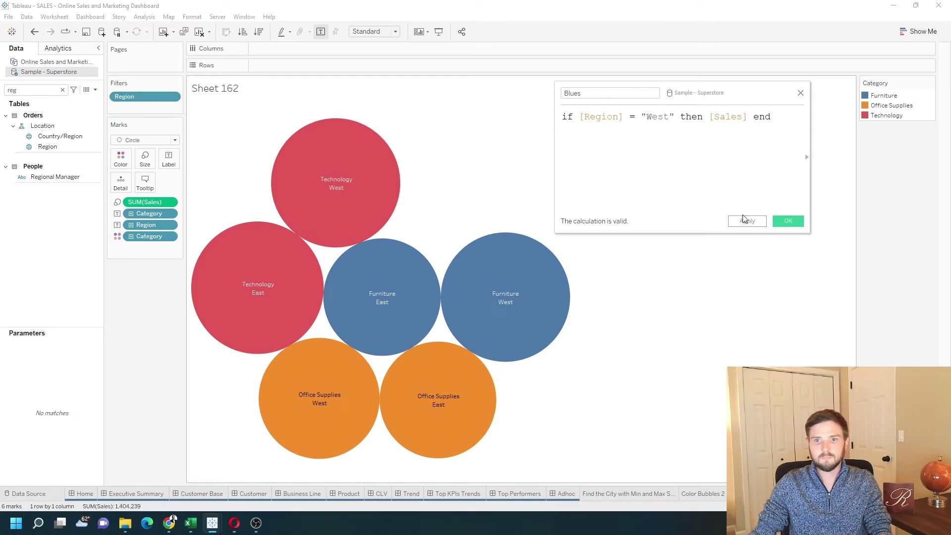
{"action": "left_click", "coordinate": [787, 224]}
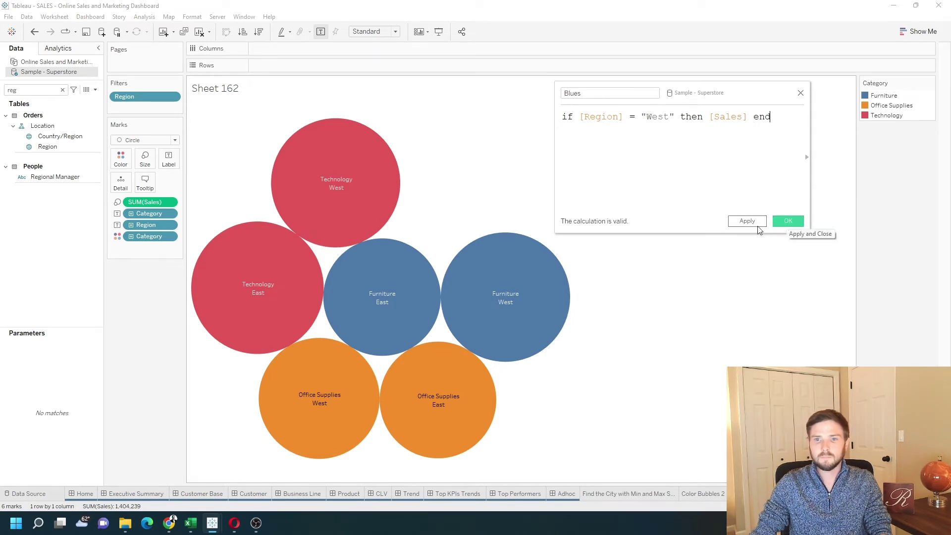
{"action": "left_click", "coordinate": [789, 222]}
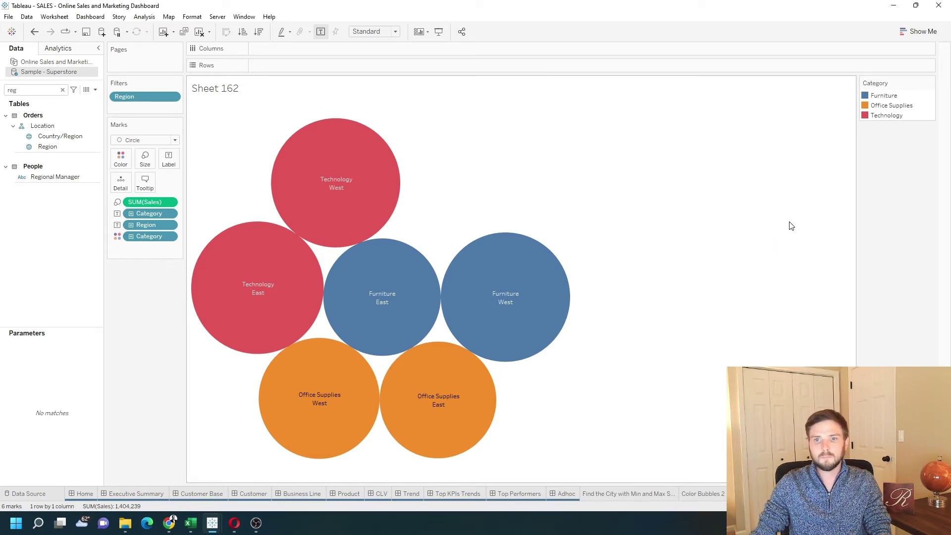
Create a calculated field named Oranges defined as if [Region] = "East" then [Sales] end and save it
{"action": "left_click", "coordinate": [95, 90]}
{"action": "left_click", "coordinate": [88, 101]}
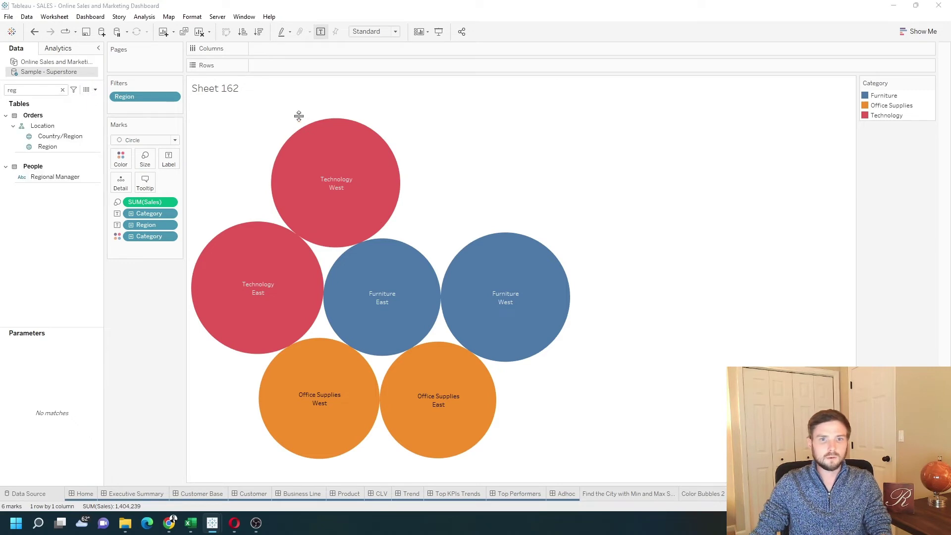
{"action": "type", "text": "Orang"}
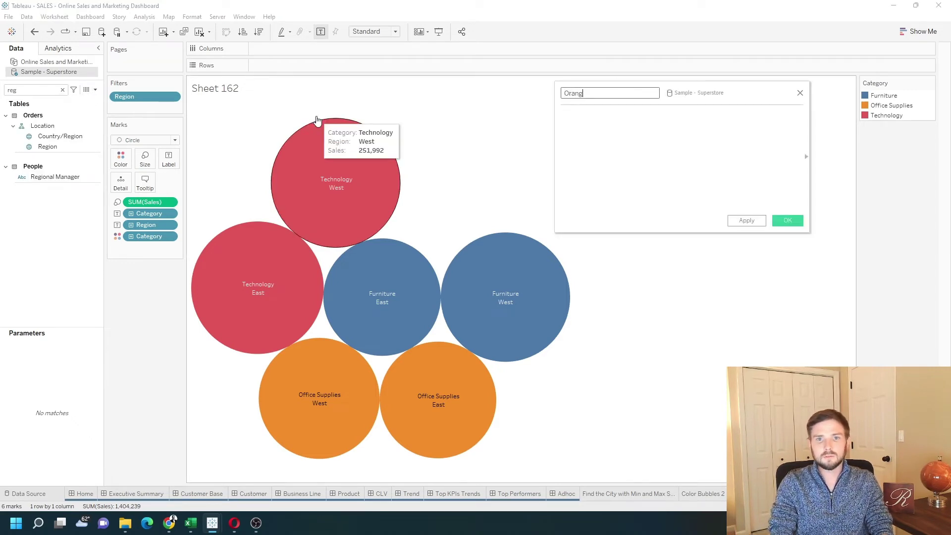
{"action": "type", "text": "es"}
{"action": "key", "text": "Tab"}
{"action": "type", "text": "if [Region]"}
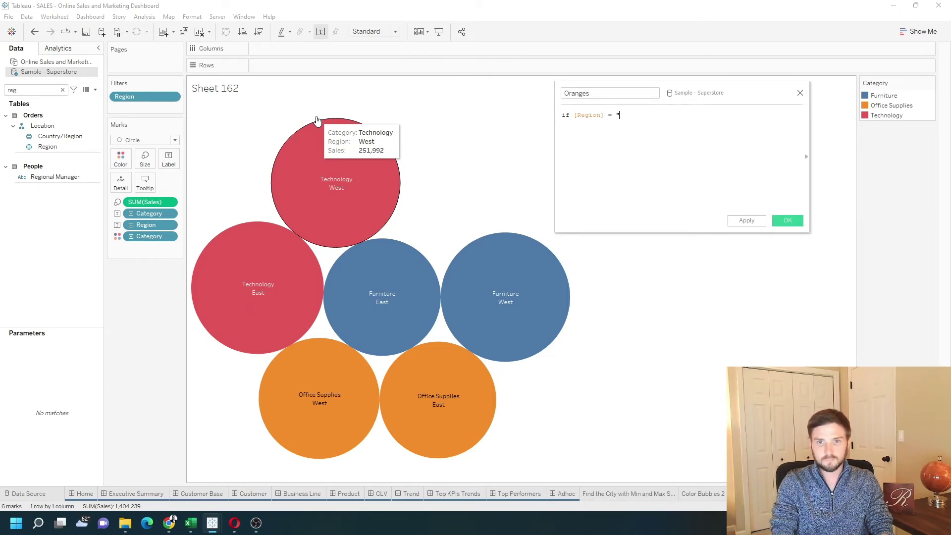
{"action": "type", "text": " = \"East\" then "}
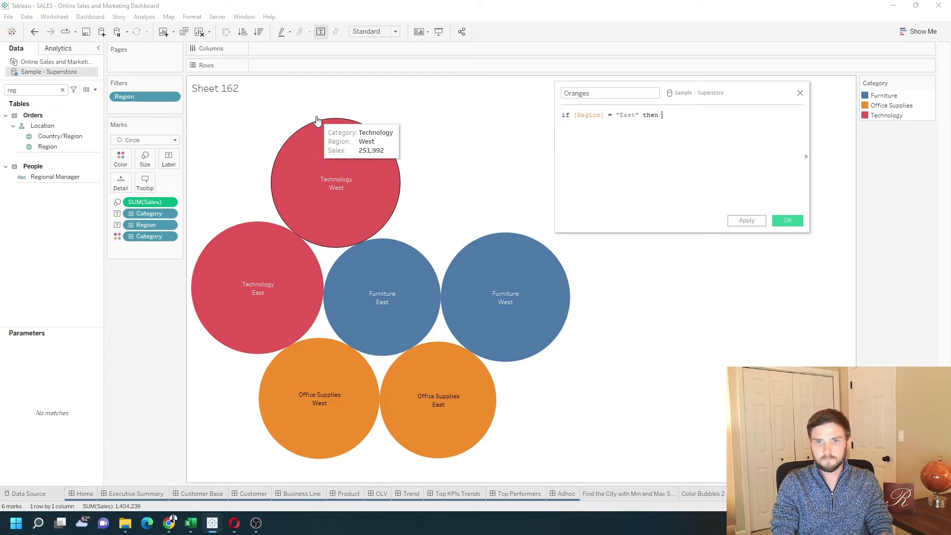
{"action": "type", "text": "[Sales] end"}
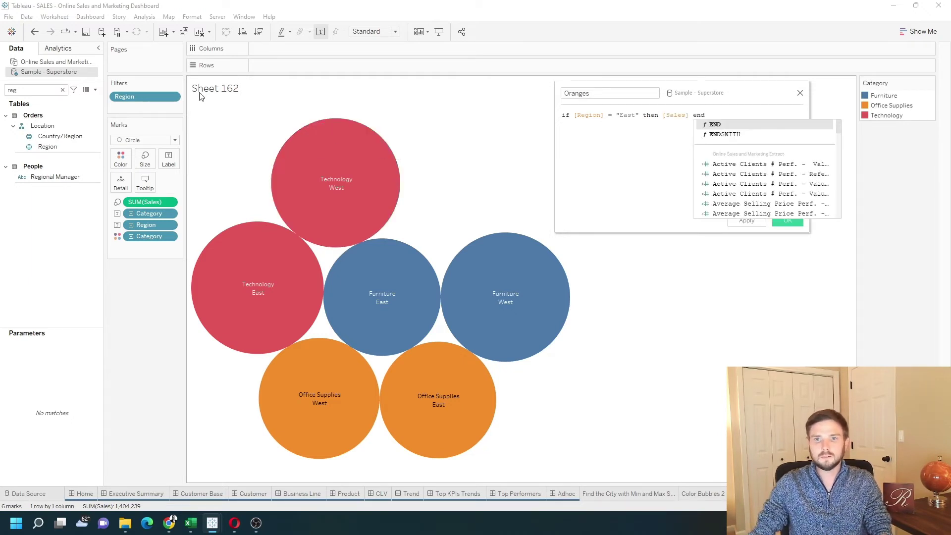
{"action": "left_click", "coordinate": [532, 187]}
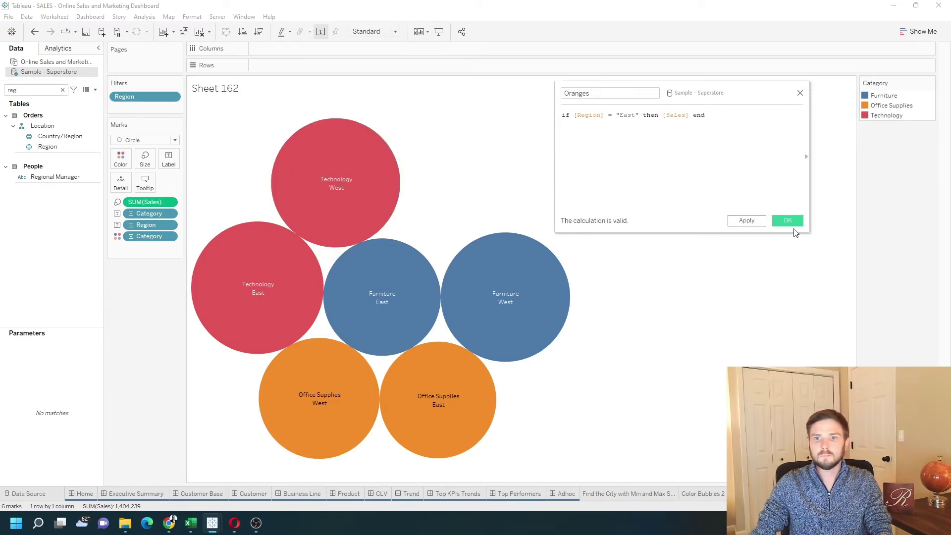
{"action": "left_click", "coordinate": [787, 220]}
Put the West measure on Rows and combine the East measure with it on the same axis
{"action": "double_click", "coordinate": [20, 89]}
{"action": "type", "text": "wes"}
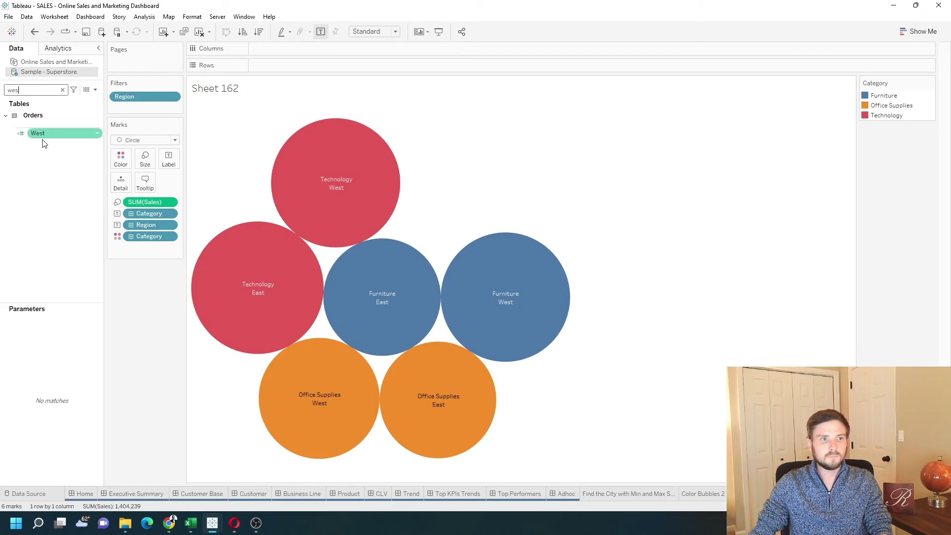
{"action": "left_click_drag", "start_coordinate": [43, 134], "coordinate": [289, 73]}
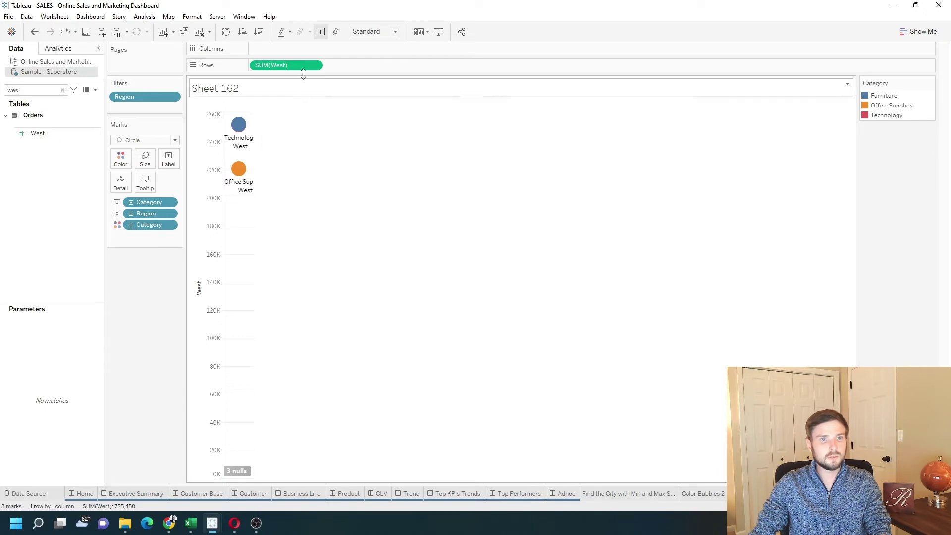
{"action": "left_click", "coordinate": [62, 89]}
{"action": "type", "text": "ea"}
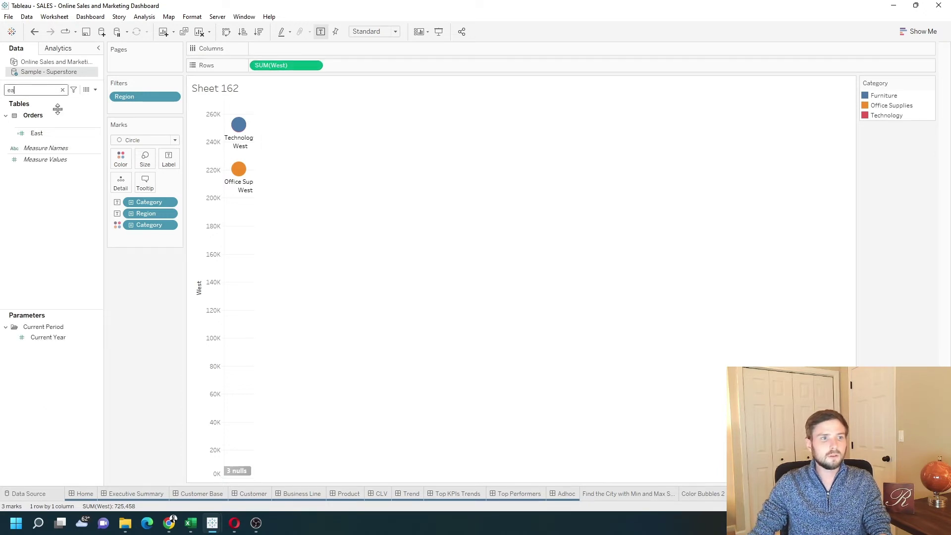
{"action": "left_click_drag", "start_coordinate": [45, 133], "coordinate": [201, 157]}
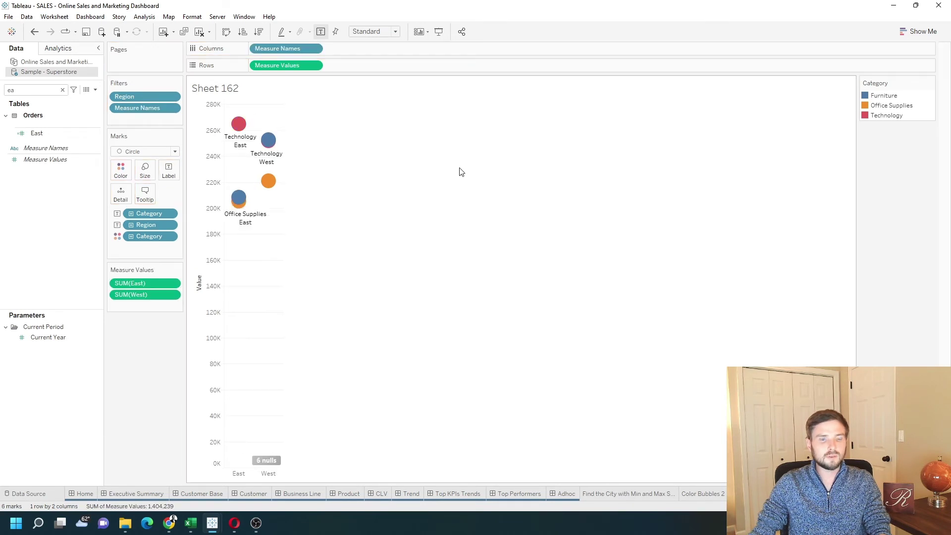
Turn the view back into packed bubbles by assigning Measure Values to Size and Measure Names to Detail
{"action": "key", "text": "ctrl+1"}
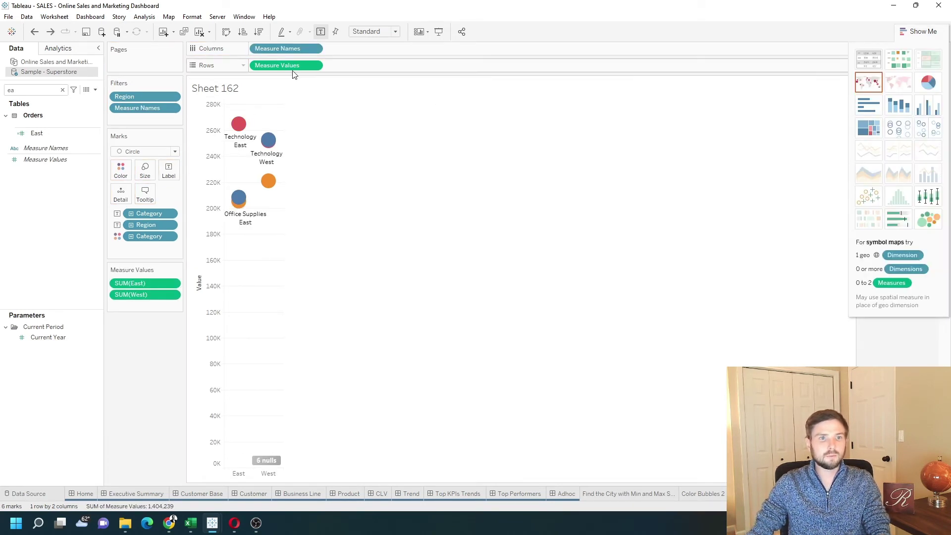
{"action": "left_click_drag", "start_coordinate": [287, 66], "coordinate": [143, 171]}
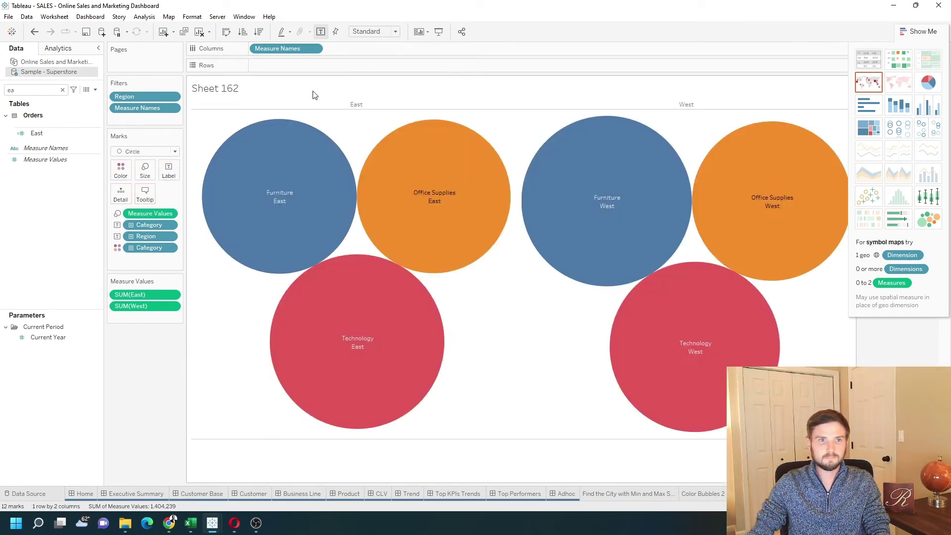
{"action": "left_click_drag", "start_coordinate": [285, 48], "coordinate": [122, 195]}
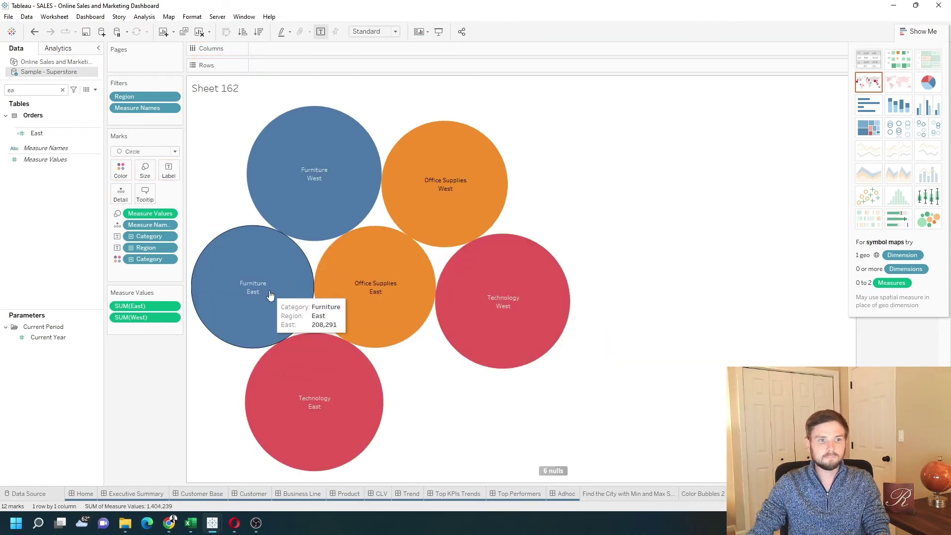
{"action": "left_click", "coordinate": [921, 31]}
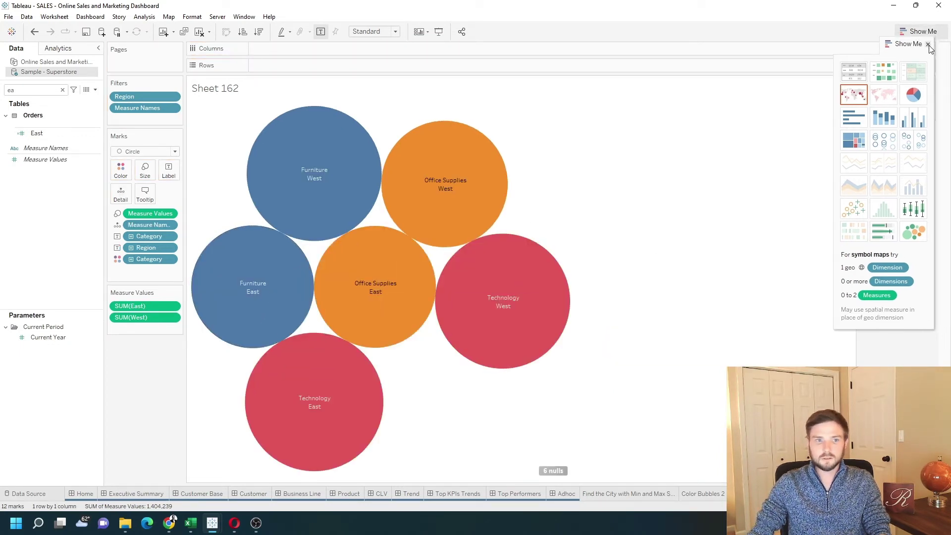
{"action": "left_click", "coordinate": [928, 44]}
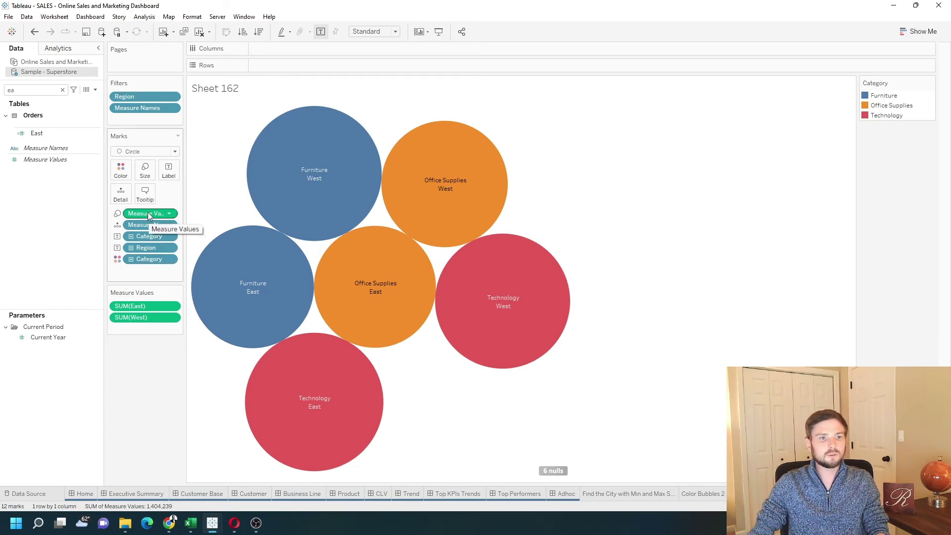
Color the bubbles by Measure Values instead of Category and use separate legends for East and West
{"action": "left_click_drag", "start_coordinate": [148, 215], "coordinate": [126, 174]}
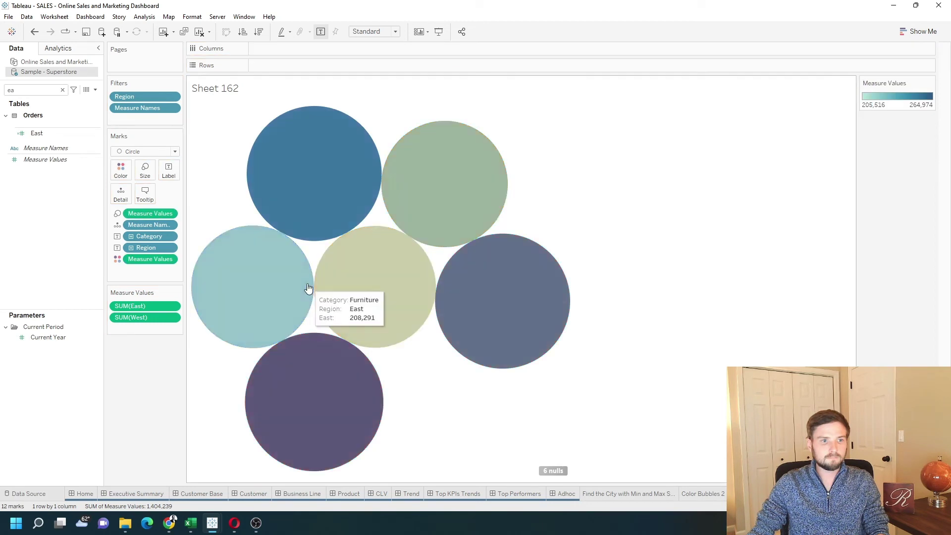
{"action": "left_click", "coordinate": [171, 259]}
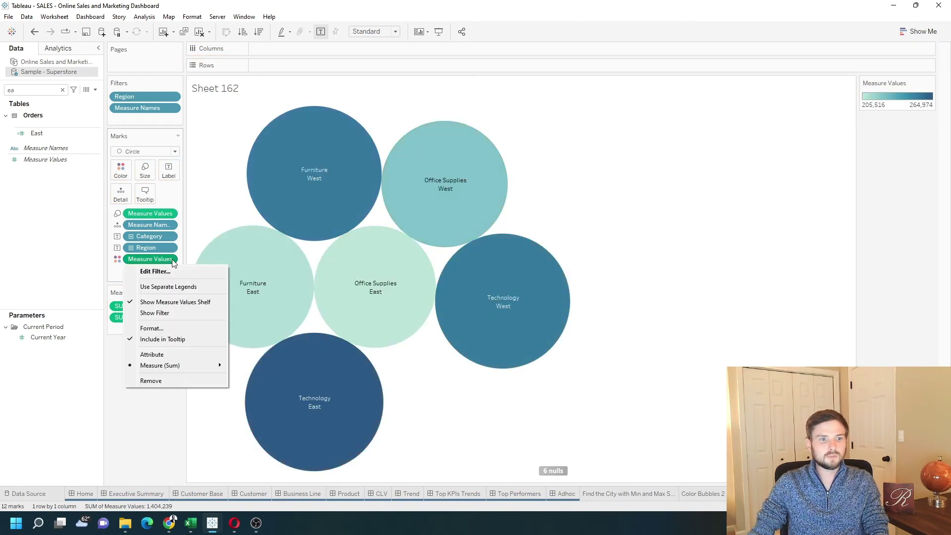
{"action": "left_click", "coordinate": [179, 287]}
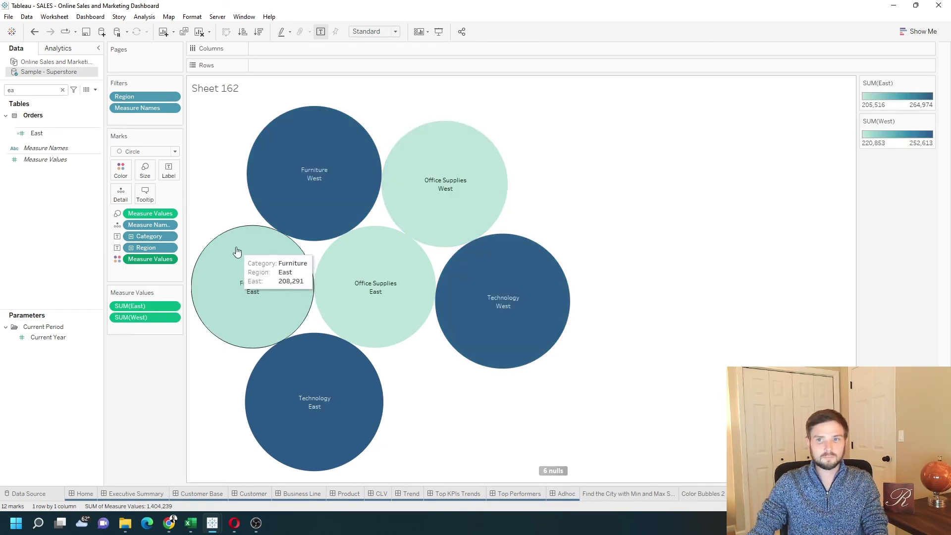
Set the color palette of the SUM(East) legend to Orange
{"action": "left_click", "coordinate": [930, 84]}
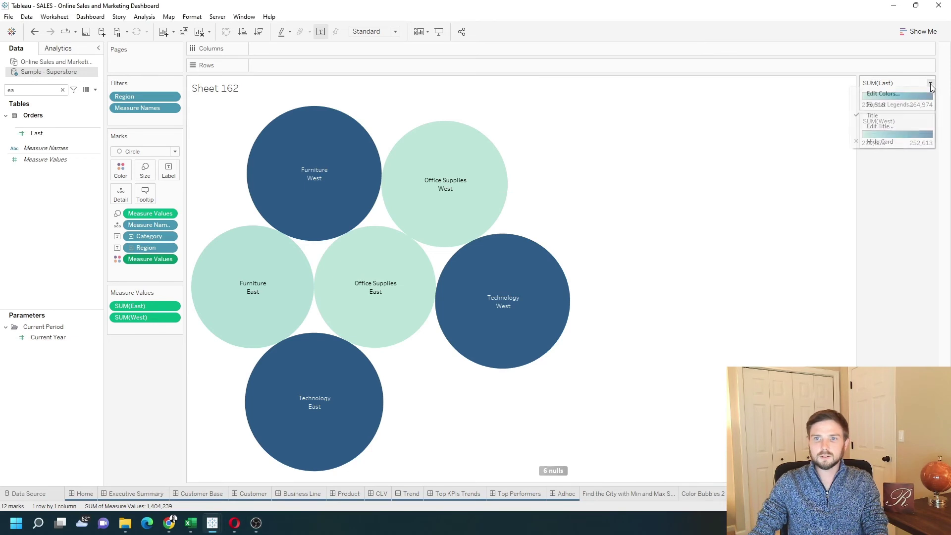
{"action": "double_click", "coordinate": [920, 96]}
{"action": "left_click", "coordinate": [570, 219]}
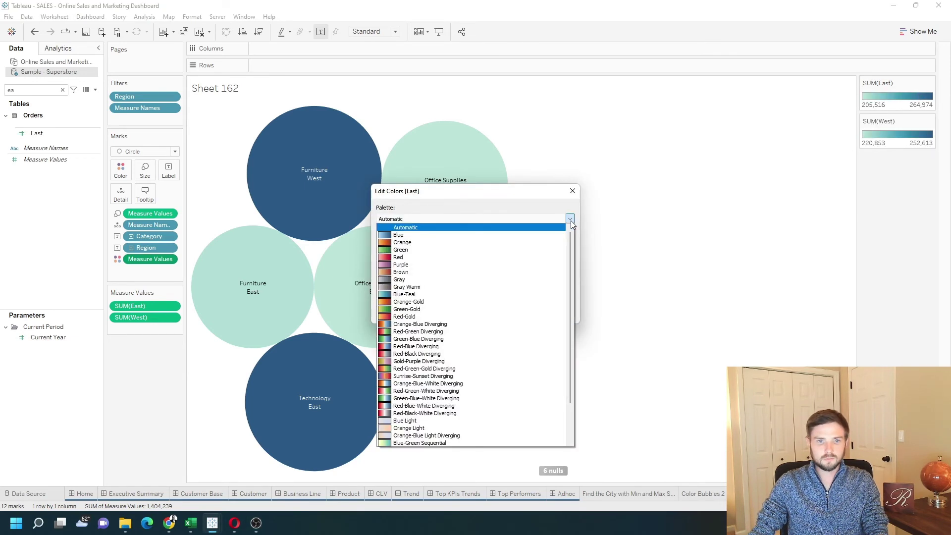
{"action": "left_click", "coordinate": [553, 242]}
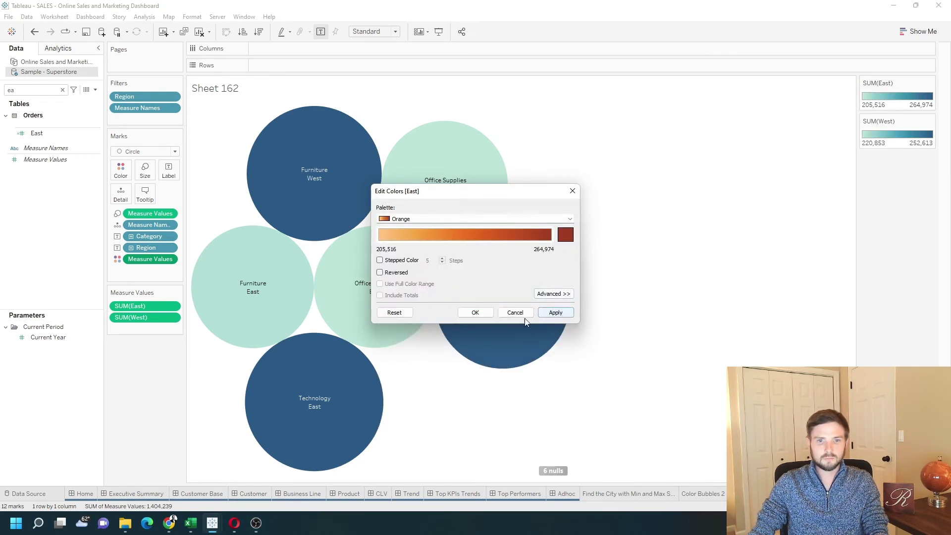
{"action": "left_click", "coordinate": [553, 313]}
{"action": "left_click", "coordinate": [475, 312]}
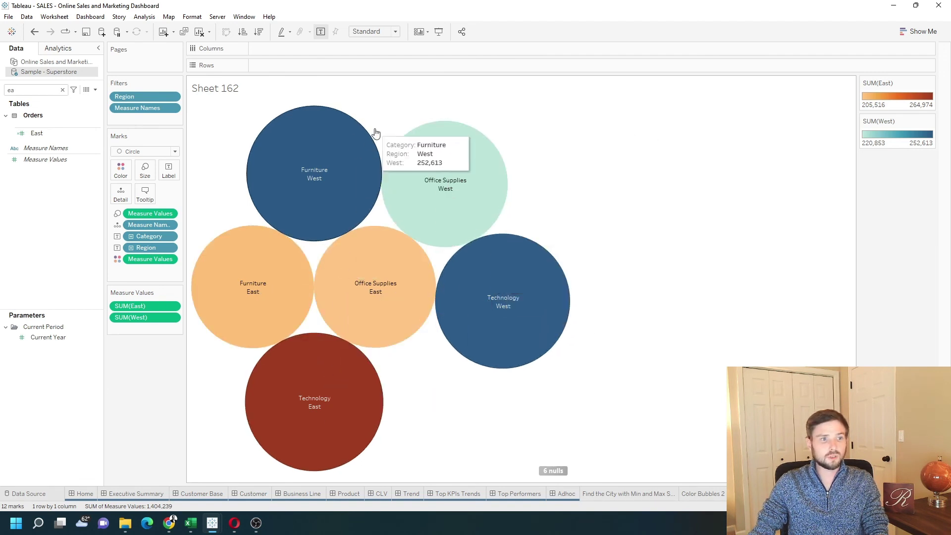
Find the Segment field and add it to the bubbles as a detail
{"action": "left_click", "coordinate": [63, 91]}
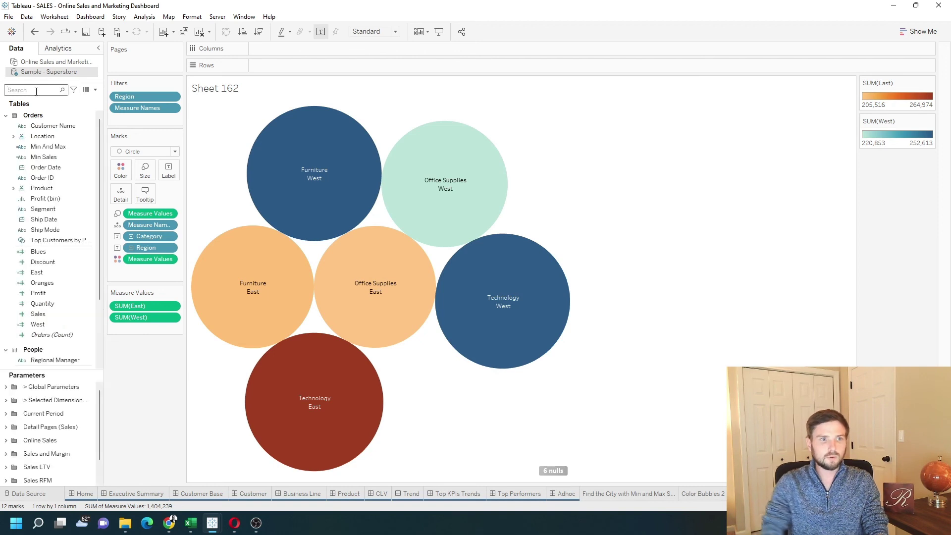
{"action": "type", "text": "sa"}
{"action": "type", "text": "eg"}
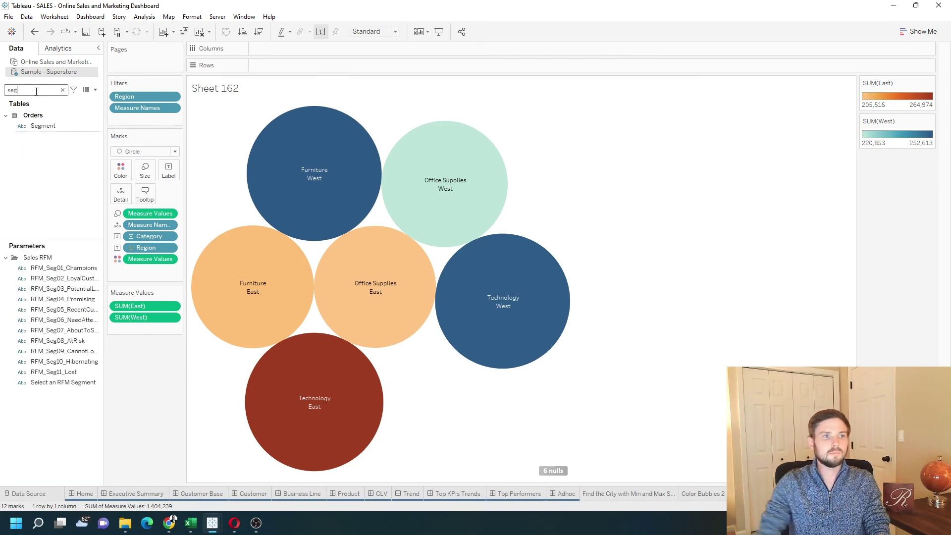
{"action": "left_click_drag", "start_coordinate": [43, 126], "coordinate": [116, 199]}
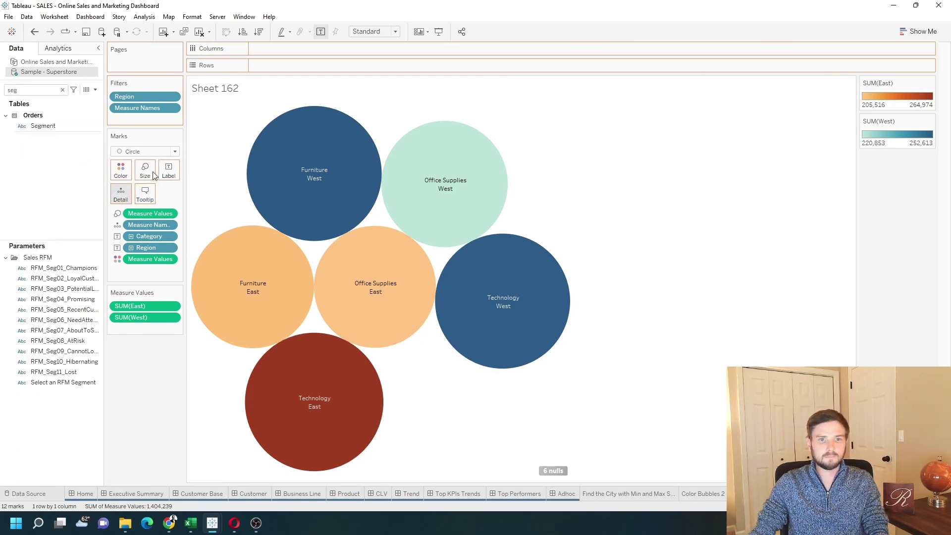